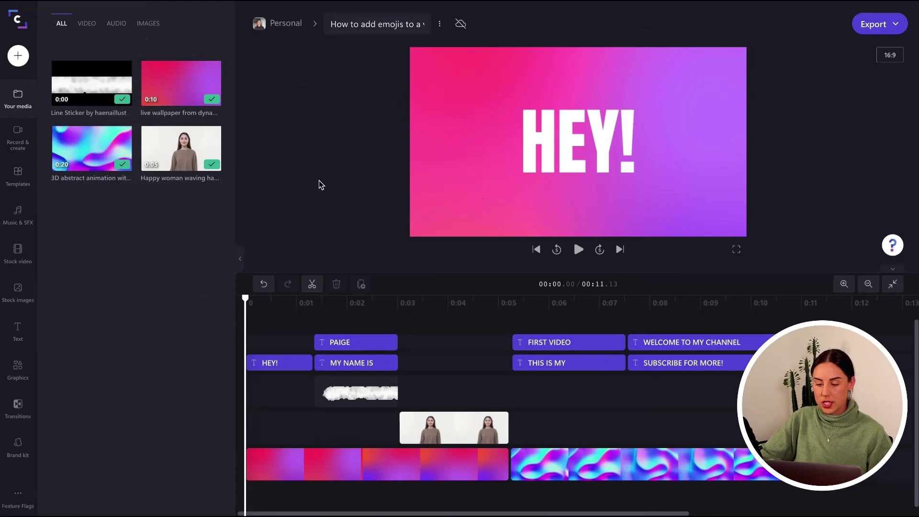
Preview the HEY!, name and waving-woman slides, then bring up GIPHY Stickers under Graphics.
click(578, 249)
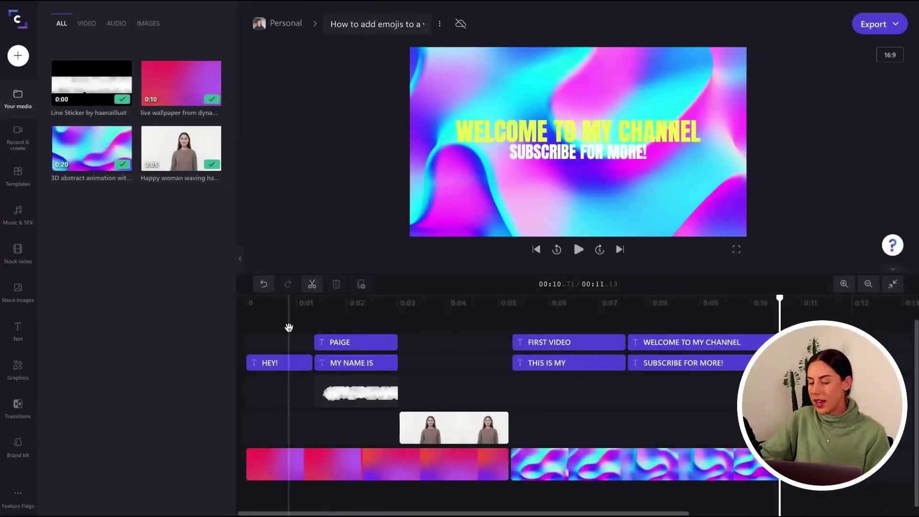
click(288, 327)
click(349, 320)
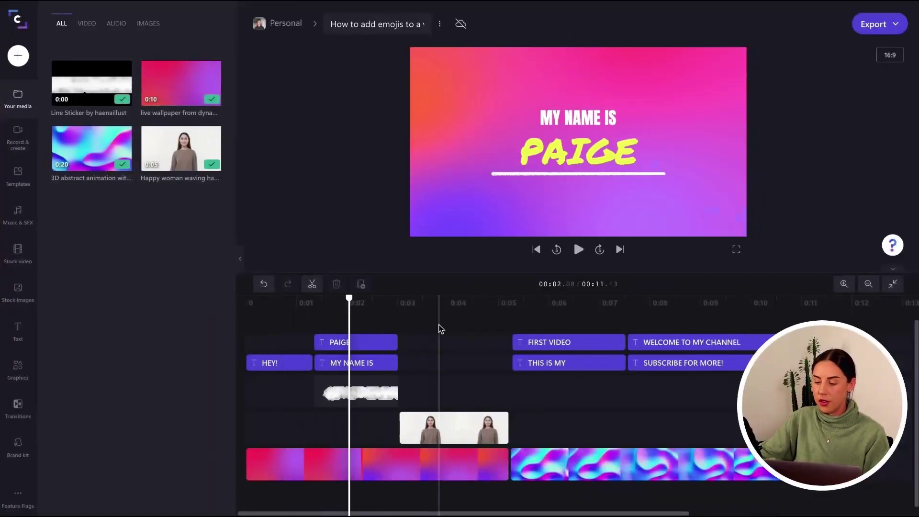
click(439, 327)
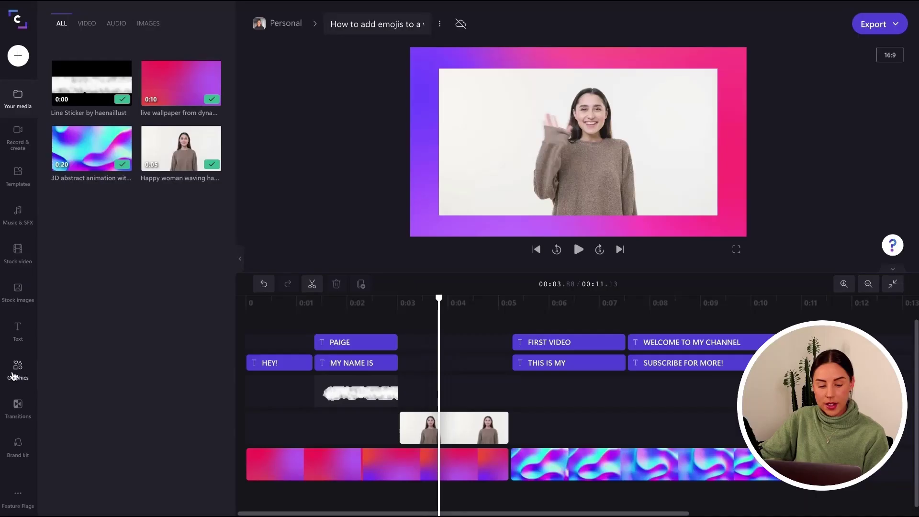
click(18, 379)
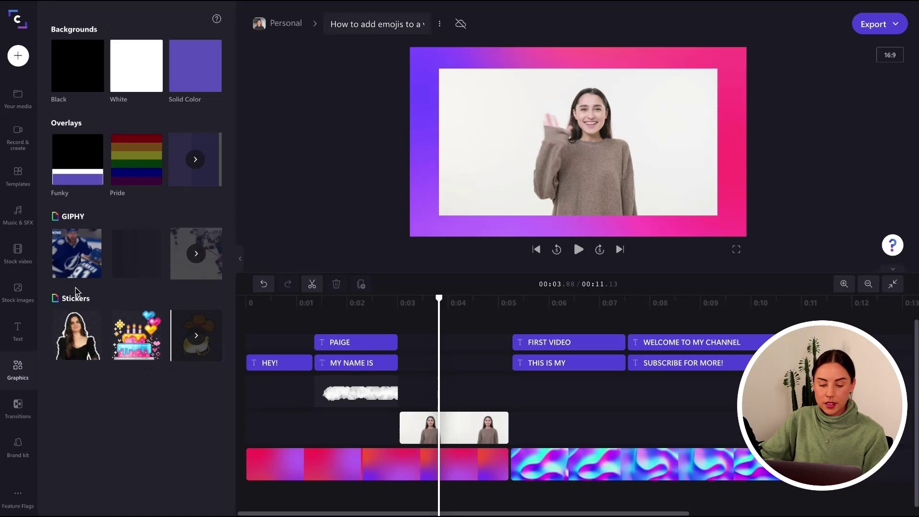
click(193, 335)
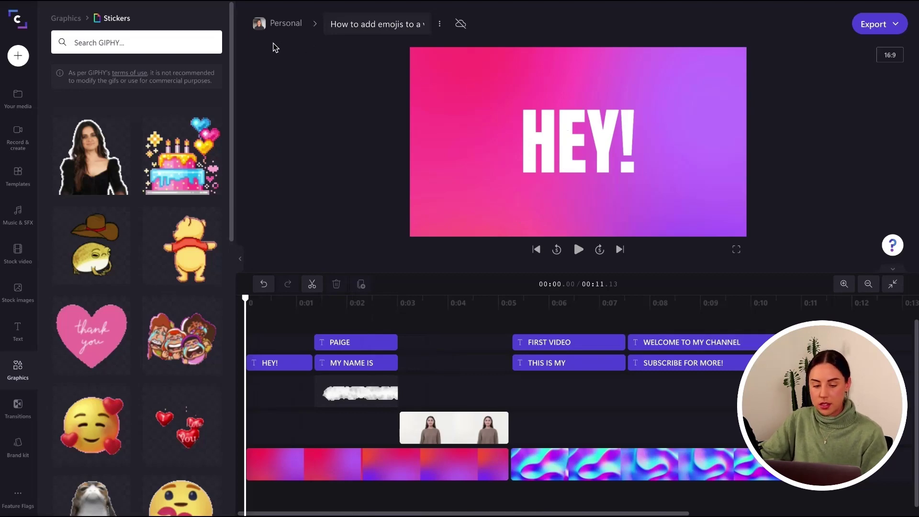
text(happy)
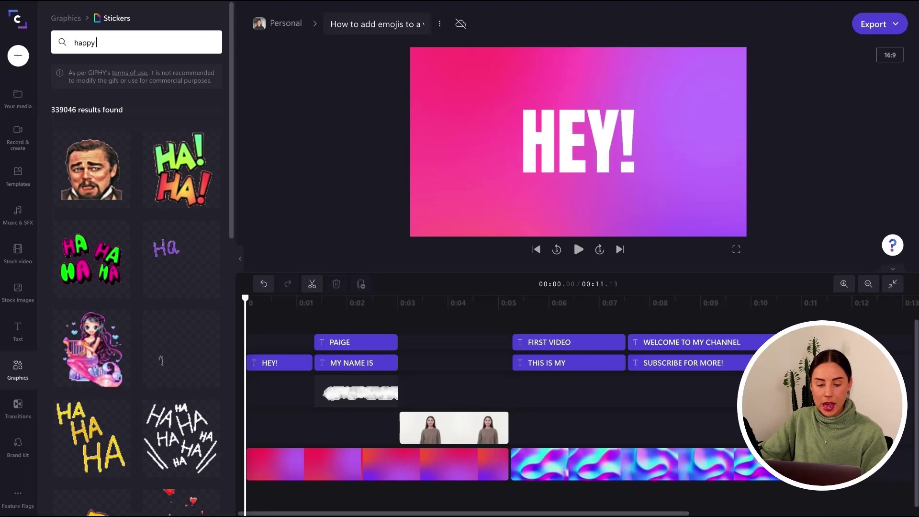
text( emoji)
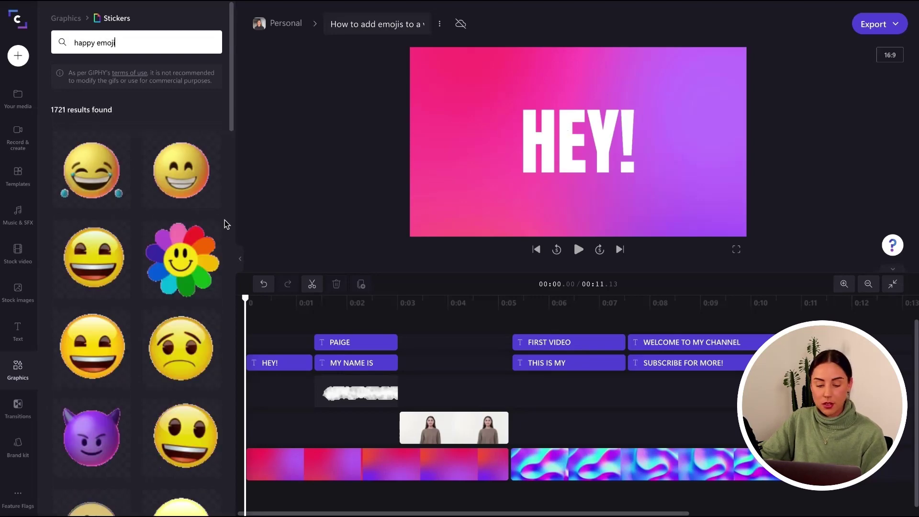
scroll(225, 220, down, 2)
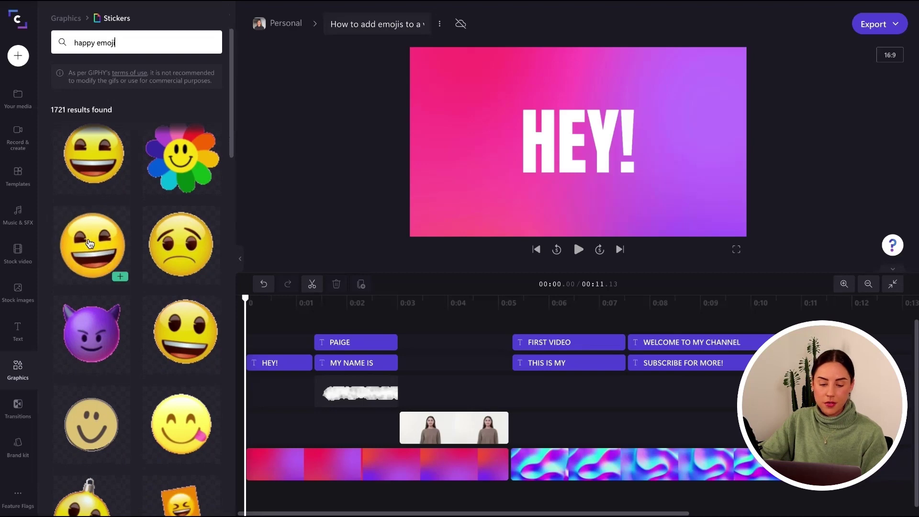
scroll(89, 245, up, 2)
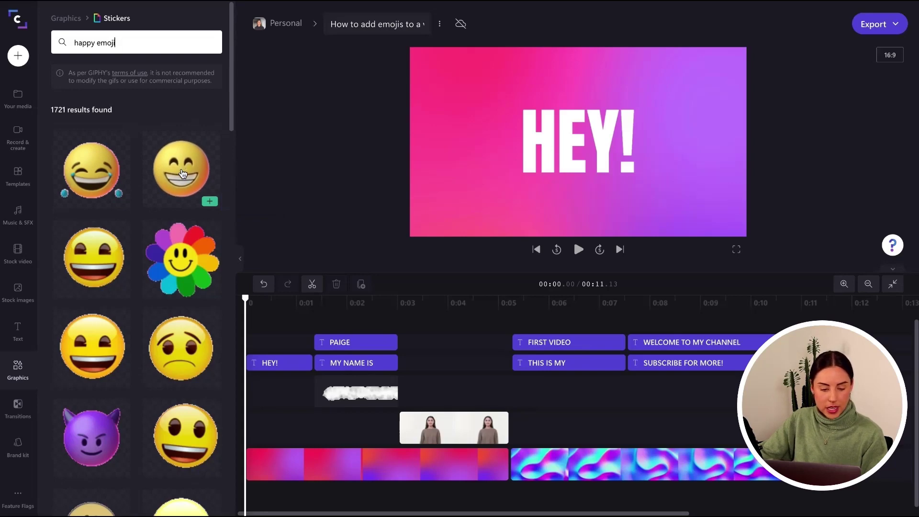
Drop the grinning 'Happy Face' sticker from the 'happy emoji' search onto the timeline at 0:00.
drag(181, 174, 273, 403)
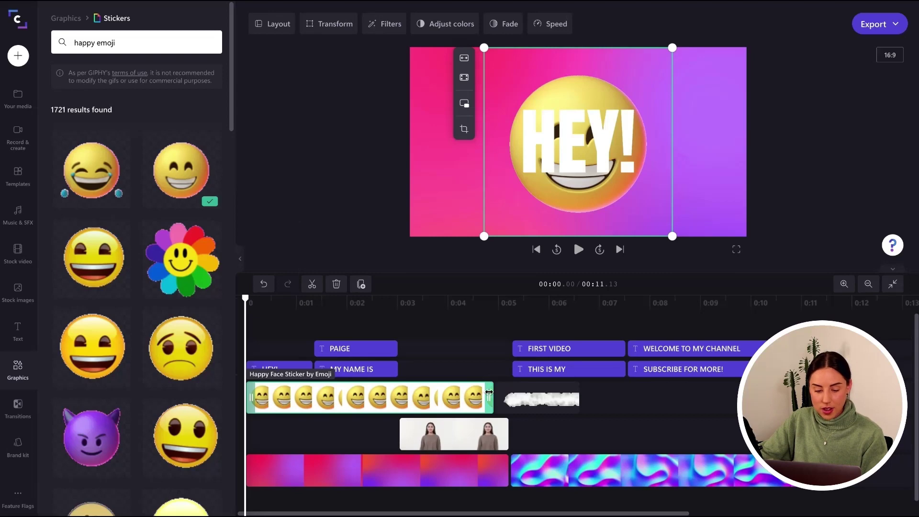
Trim the grinning sticker to HEY!'s length, restore the blurred clip, and shrink the emoji left of HEY!
drag(488, 393, 311, 394)
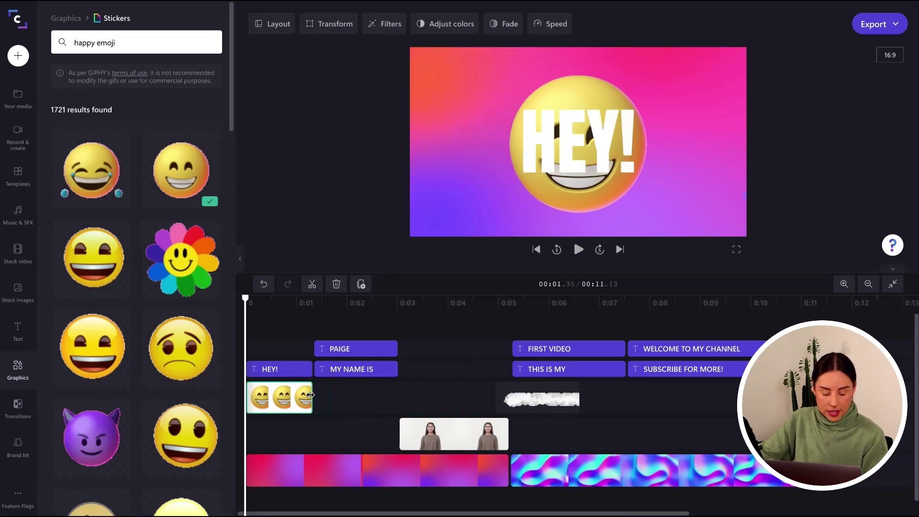
drag(401, 400, 400, 401)
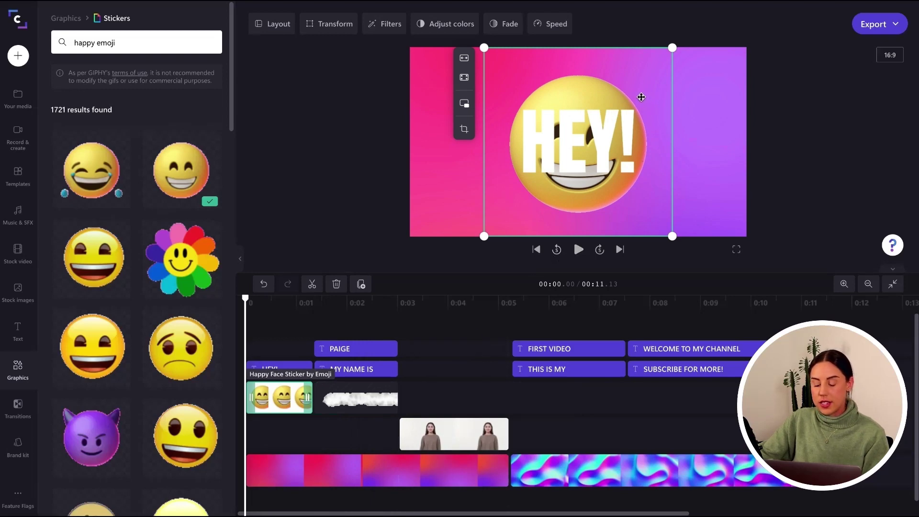
drag(672, 47, 625, 93)
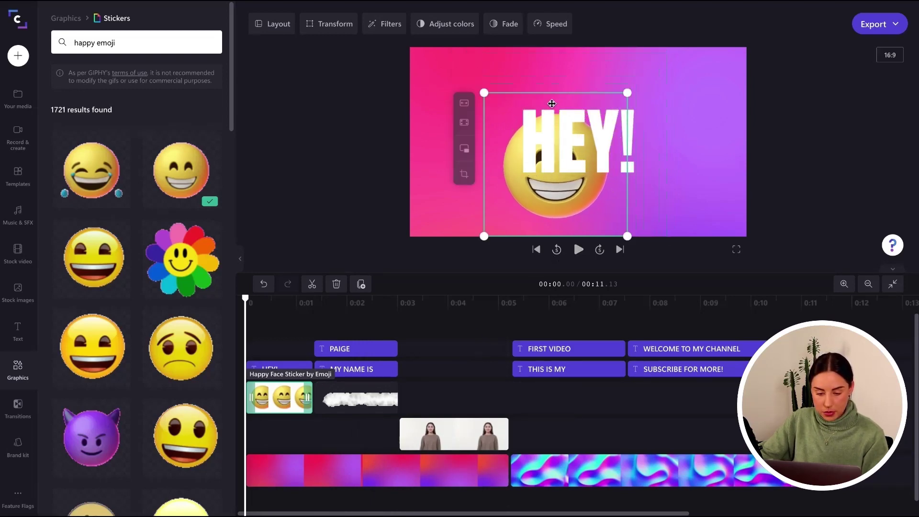
mouse_move(531, 190)
mouse_down()
mouse_move(485, 131)
mouse_move(465, 159)
mouse_up()
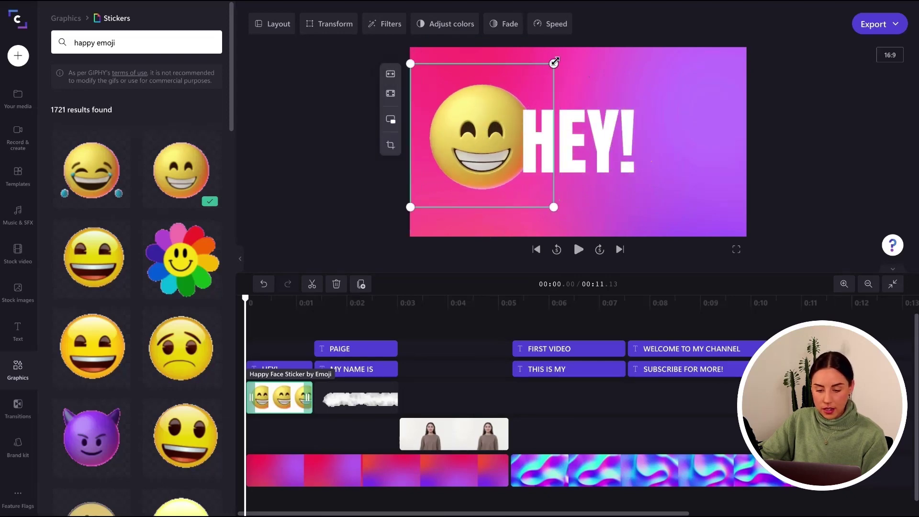
mouse_move(553, 64)
mouse_down()
mouse_move(528, 94)
mouse_move(553, 90)
mouse_up()
Adjust the HEY! text, then play the intro to review the emoji placement.
click(610, 144)
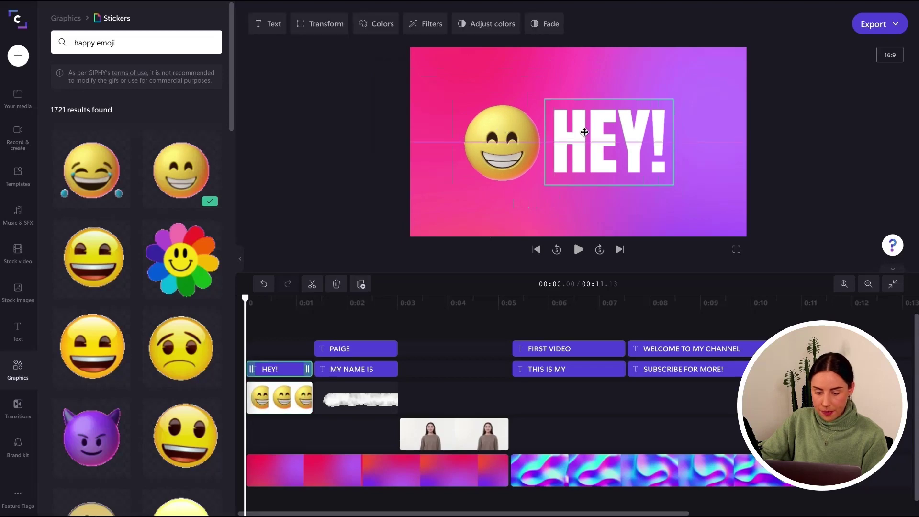
click(794, 179)
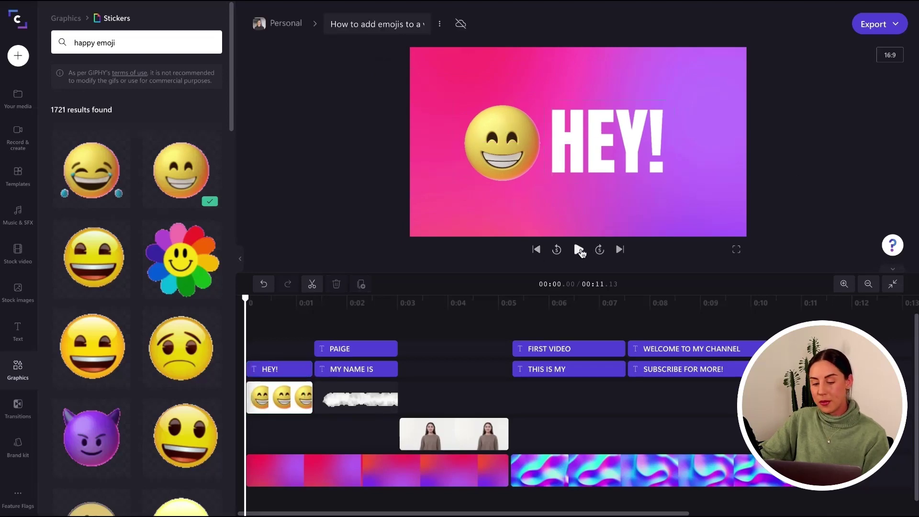
click(579, 251)
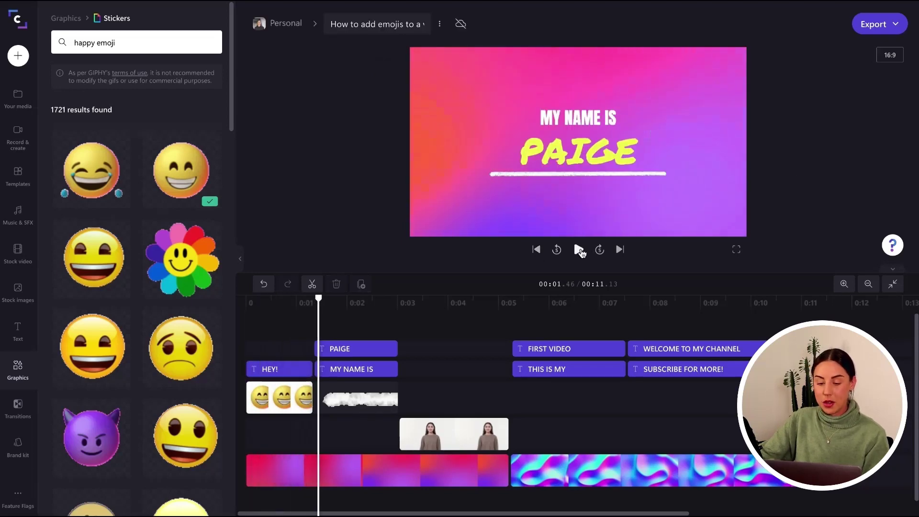
click(410, 325)
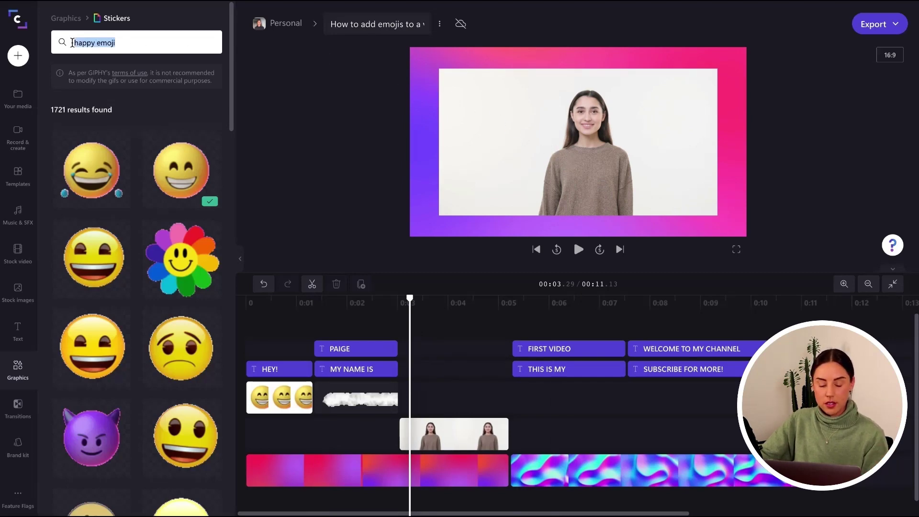
Add the waving-hand sticker over the name slide and preview it.
key(BackSpace)
text(llo)
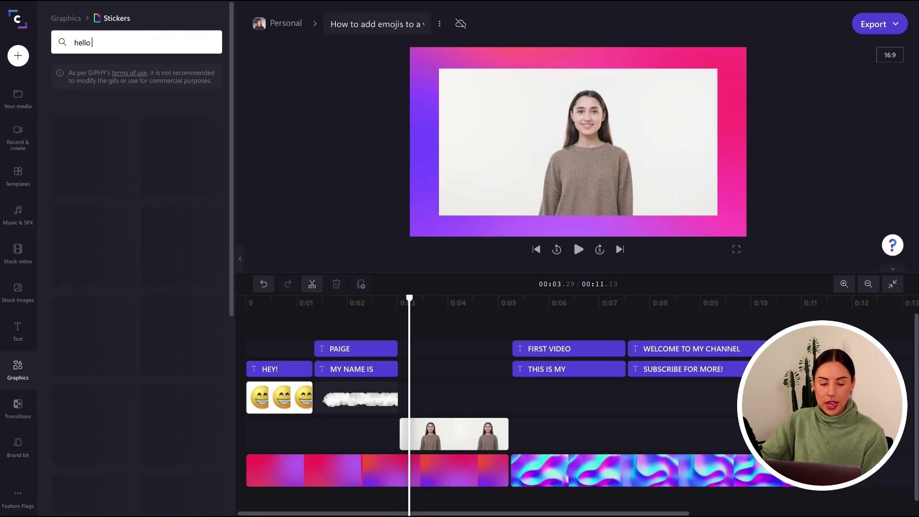
text( emoji)
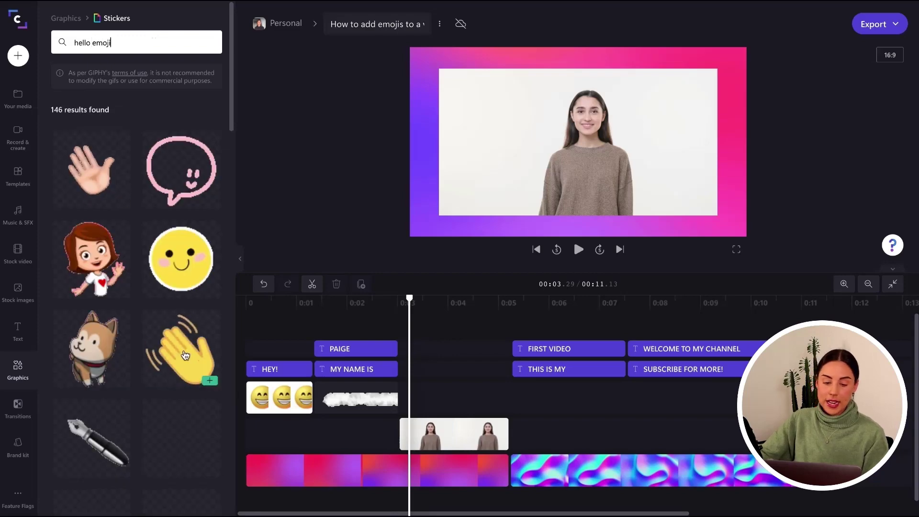
scroll(208, 377, down, 2)
scroll(106, 364, down, 2)
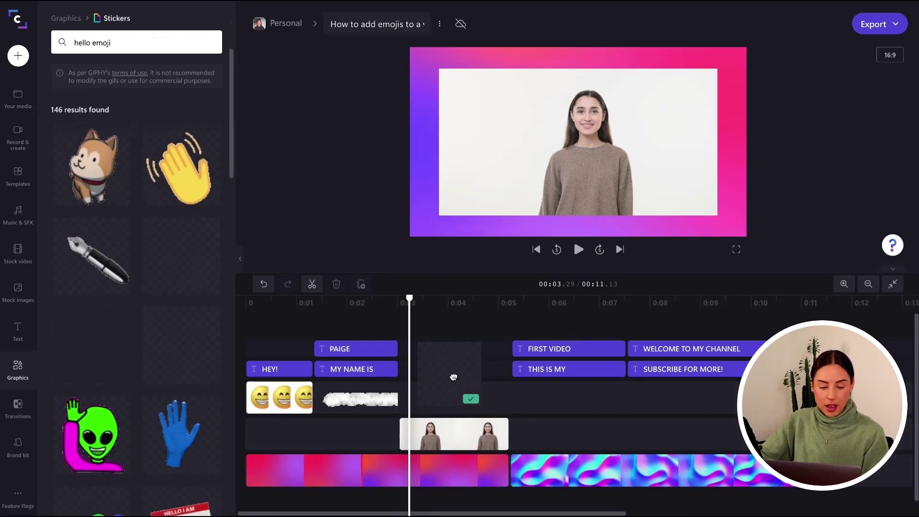
drag(92, 338, 453, 395)
click(578, 248)
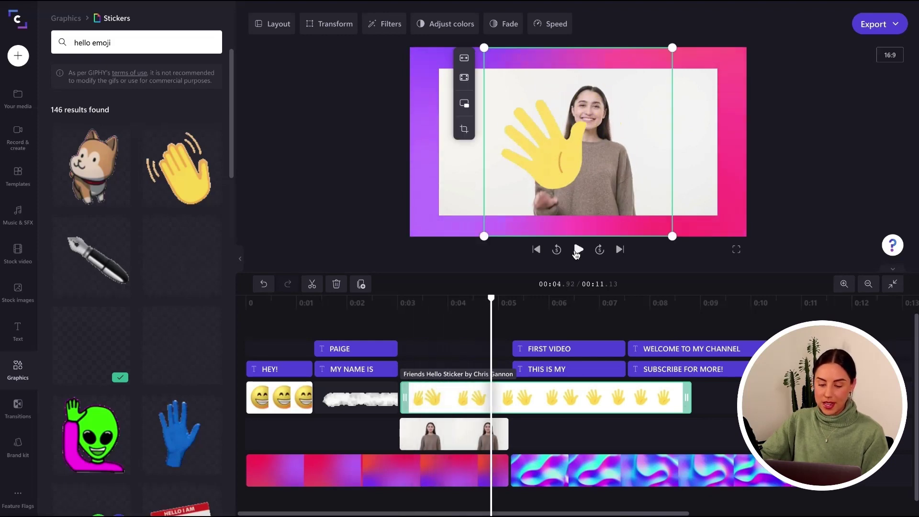
Trim the hand sticker to the woman's clip, shrink it into the upper left, and preview.
drag(687, 397, 508, 397)
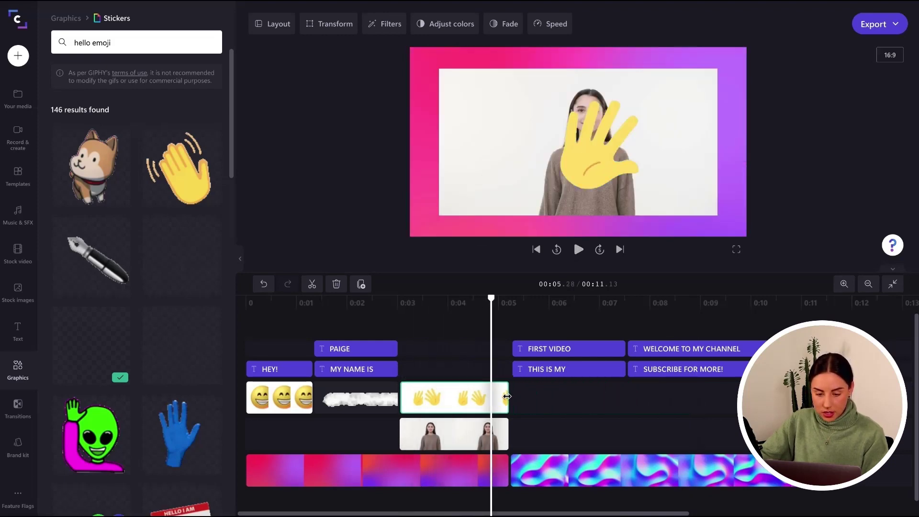
drag(591, 180, 524, 162)
drag(604, 217, 550, 160)
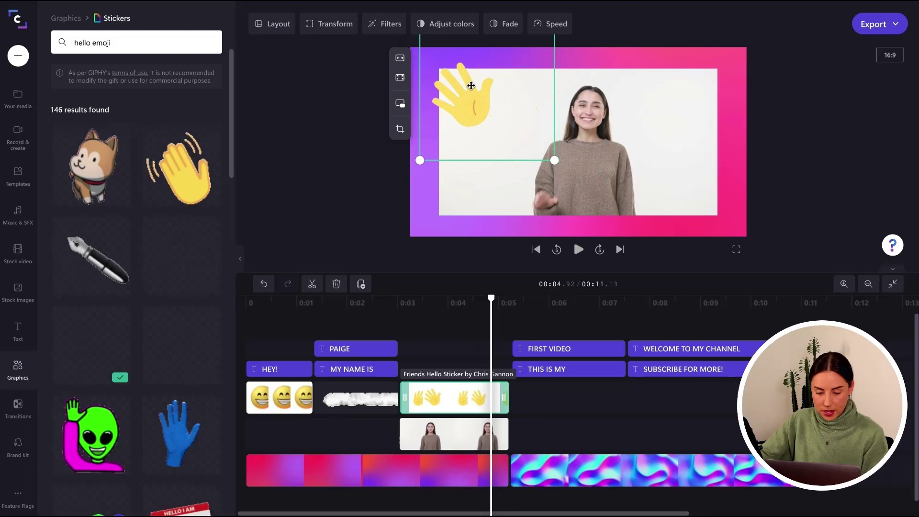
drag(477, 87, 505, 115)
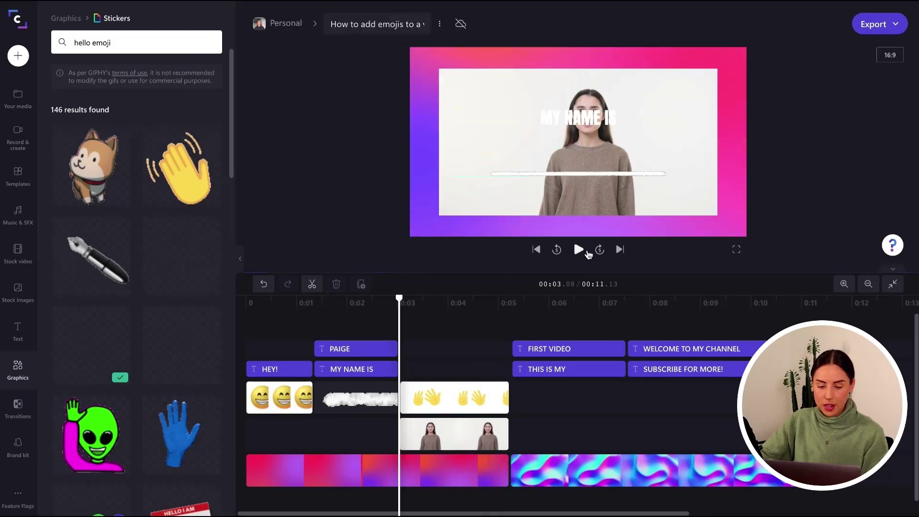
click(580, 250)
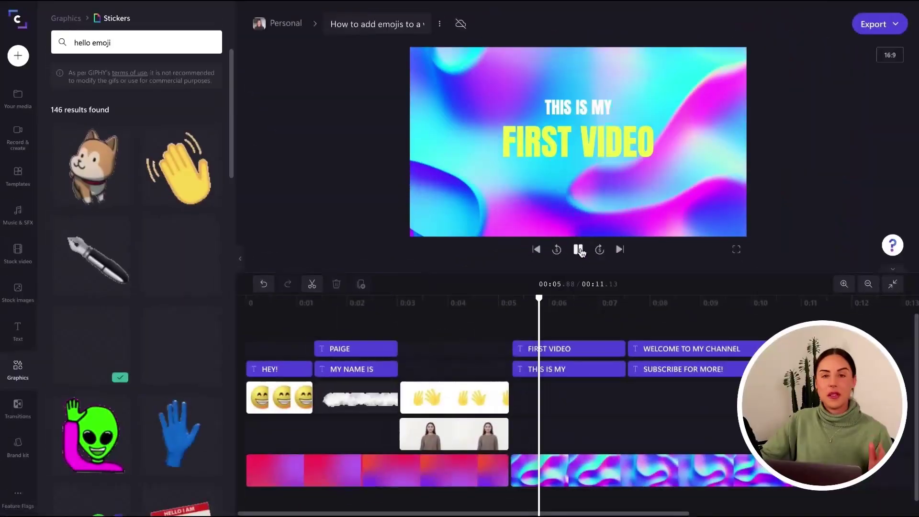
click(578, 249)
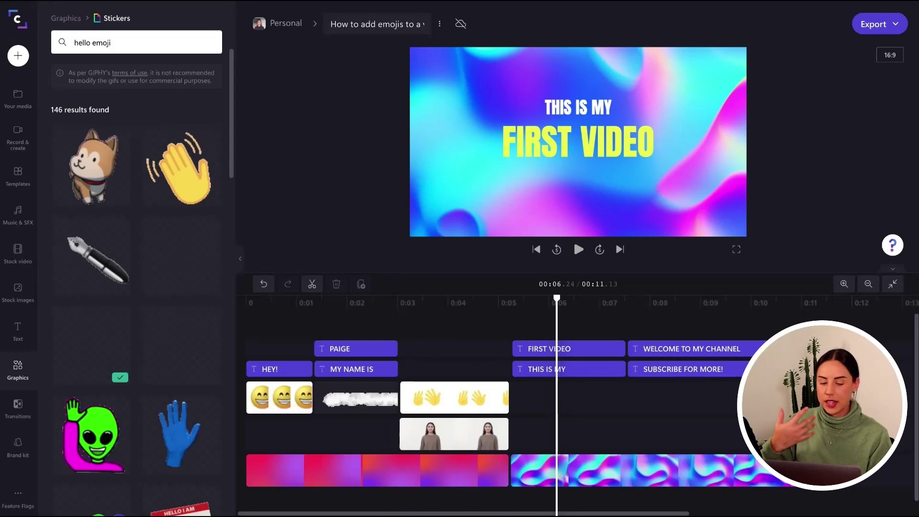
Add the raised-hands sticker from a 'hands emoji' search, trimmed to the FIRST VIDEO slide.
triple_click(71, 45)
text(hands)
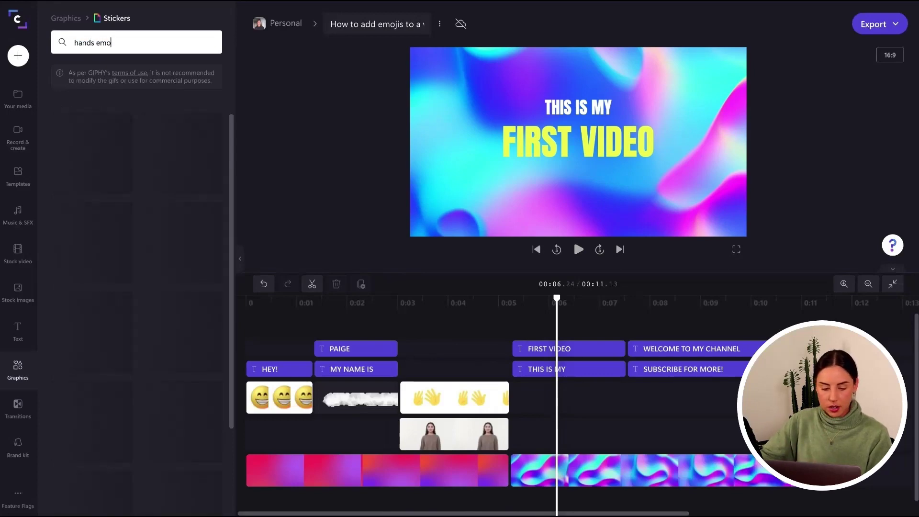
scroll(104, 339, down, 2)
scroll(104, 339, down, 2)
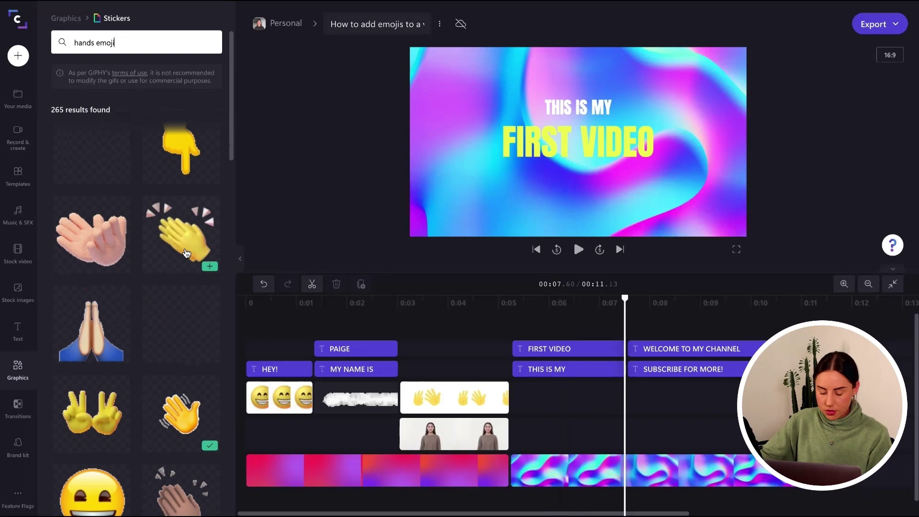
scroll(103, 338, down, 3)
drag(103, 338, 596, 391)
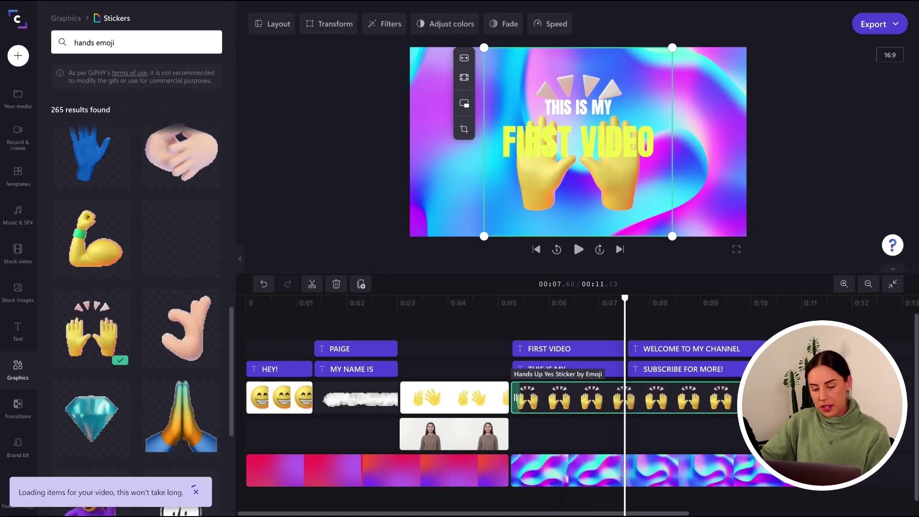
drag(790, 397, 622, 393)
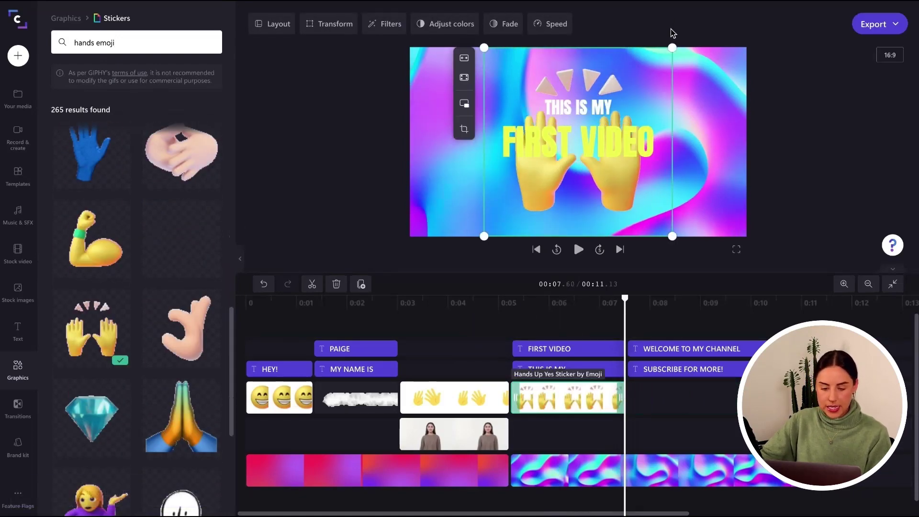
Shrink the raised-hands sticker below the FIRST VIDEO title and play the slide to check.
drag(672, 48, 559, 160)
drag(517, 187, 574, 187)
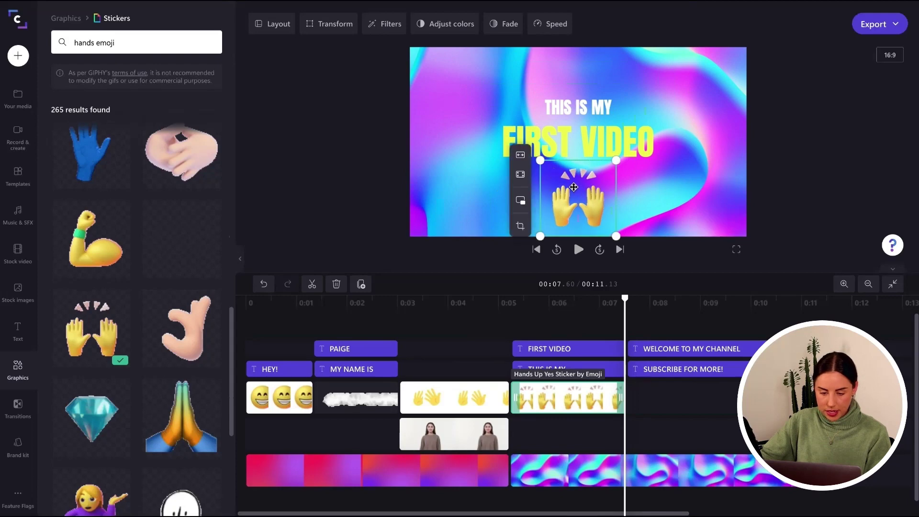
click(507, 302)
click(577, 249)
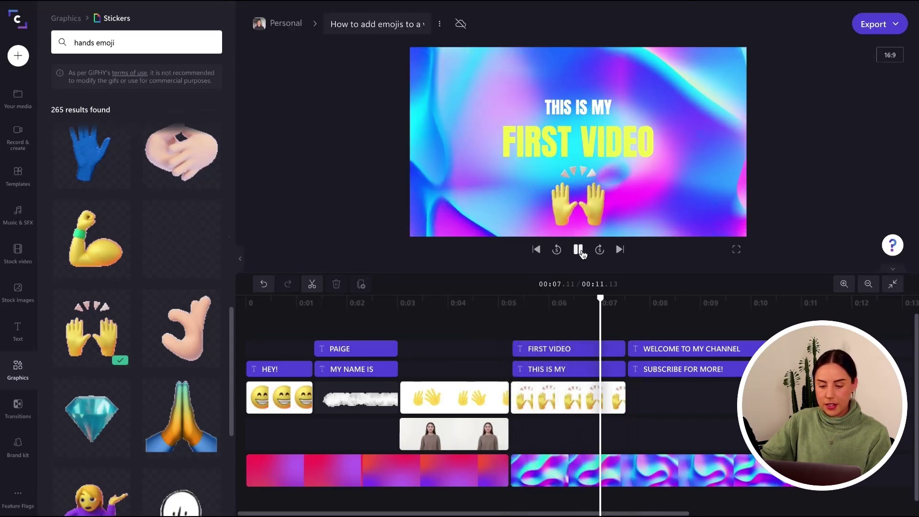
click(579, 249)
text(subscribe)
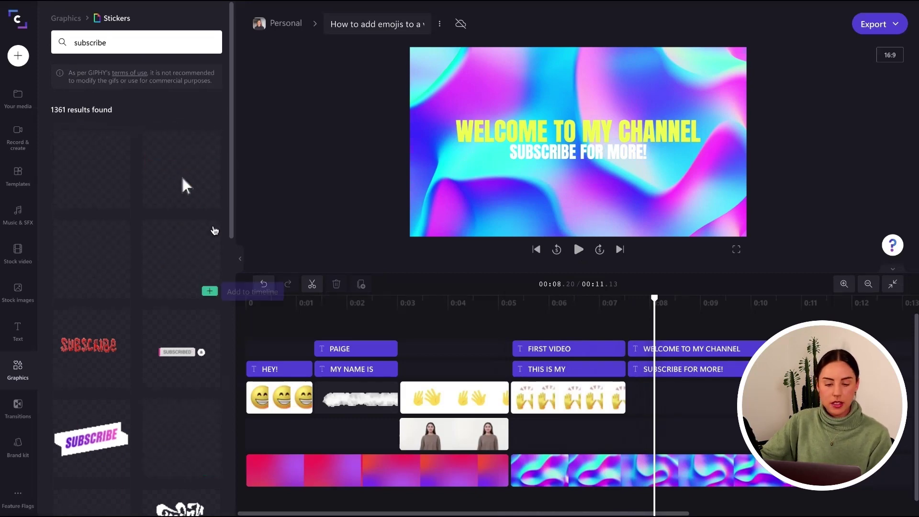
mouse_move(91, 180)
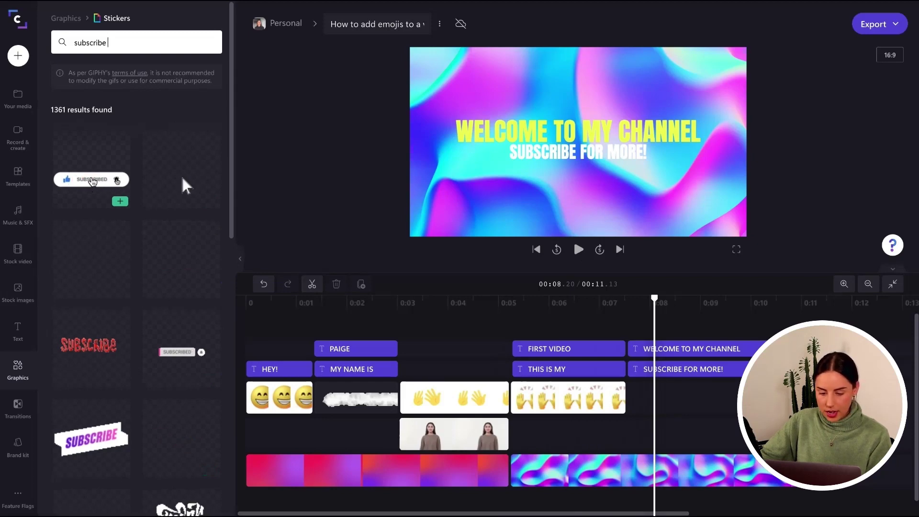
Place the YouTube subscribe-button sticker under SUBSCRIBE FOR MORE! on the welcome slide and preview it.
drag(92, 182, 656, 403)
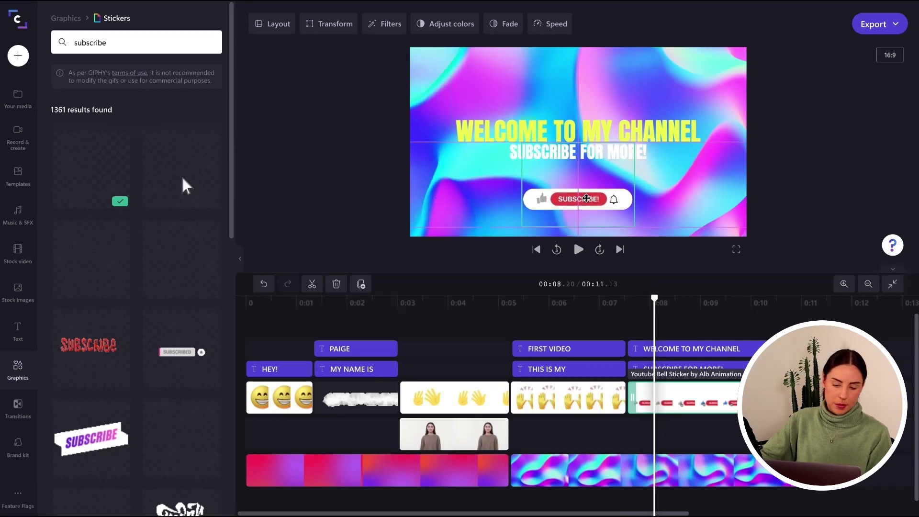
click(626, 314)
click(579, 248)
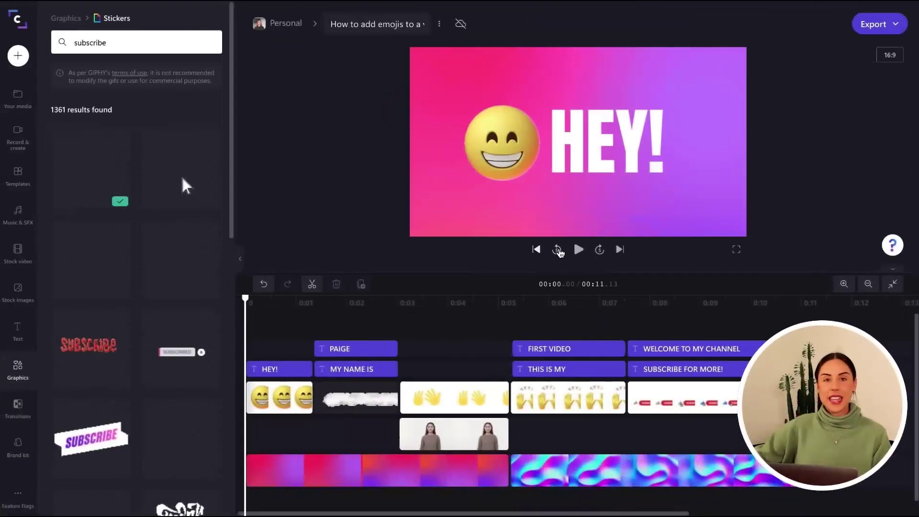
Play the full intro from the HEY! start to review all four stickers.
click(579, 249)
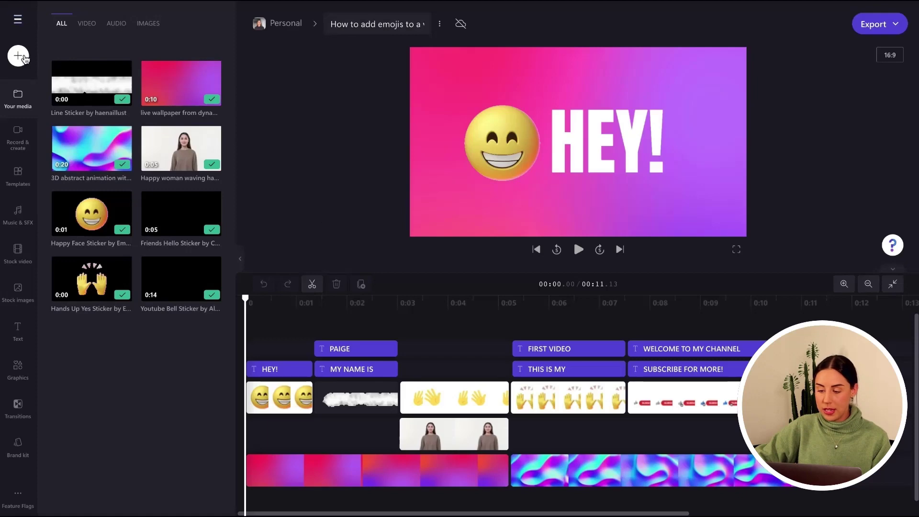
Upload Emoji.jpeg and Love.jpeg from the computer through browse files.
click(18, 56)
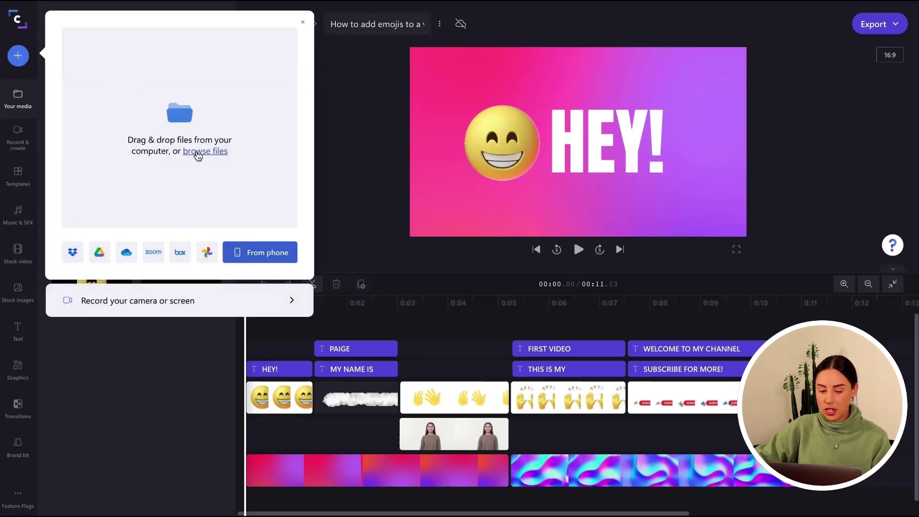
click(203, 154)
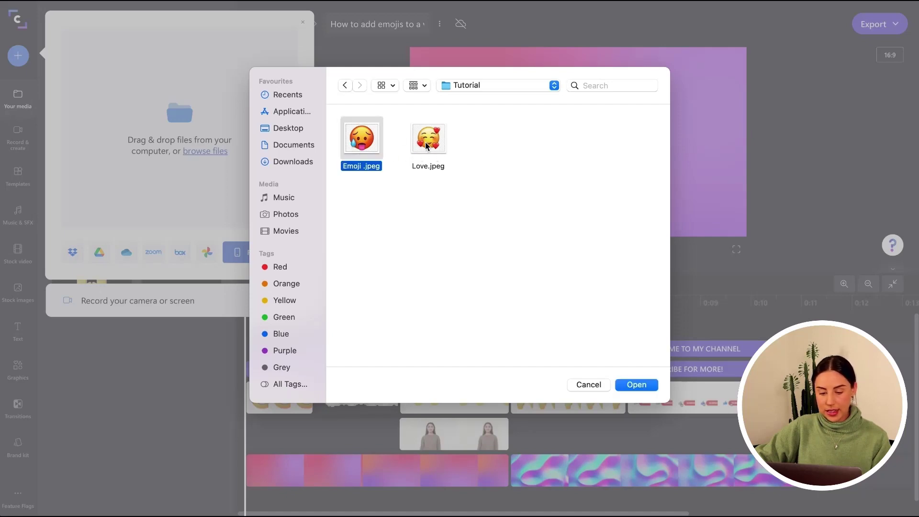
click(636, 385)
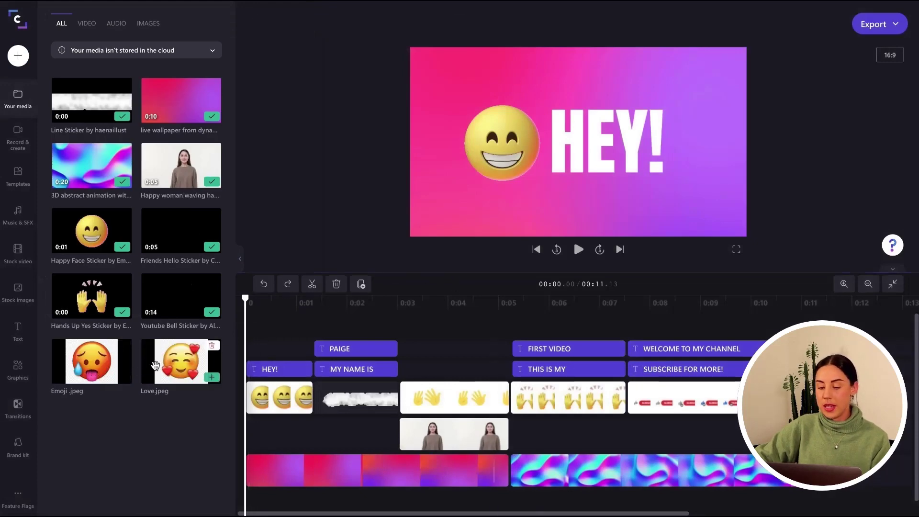
Drag Emoji.jpeg from Your media onto the timeline over the closing welcome slide.
drag(103, 365, 732, 434)
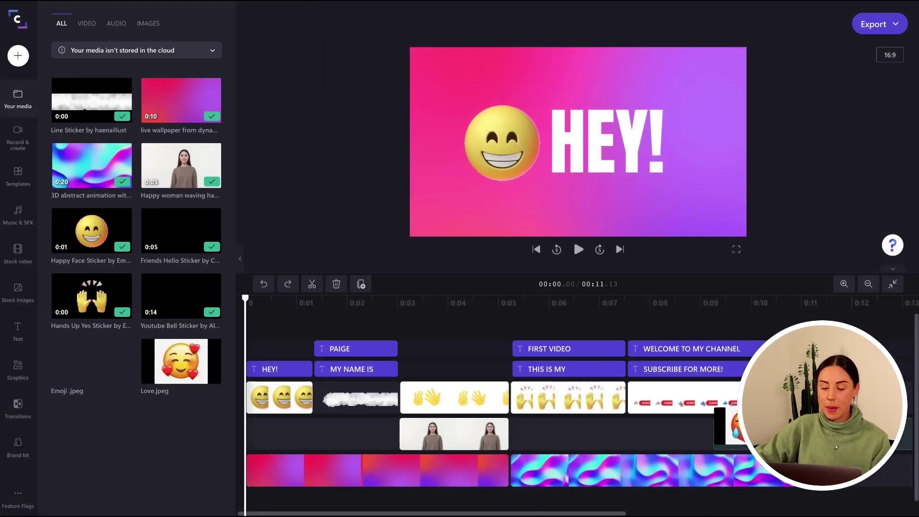